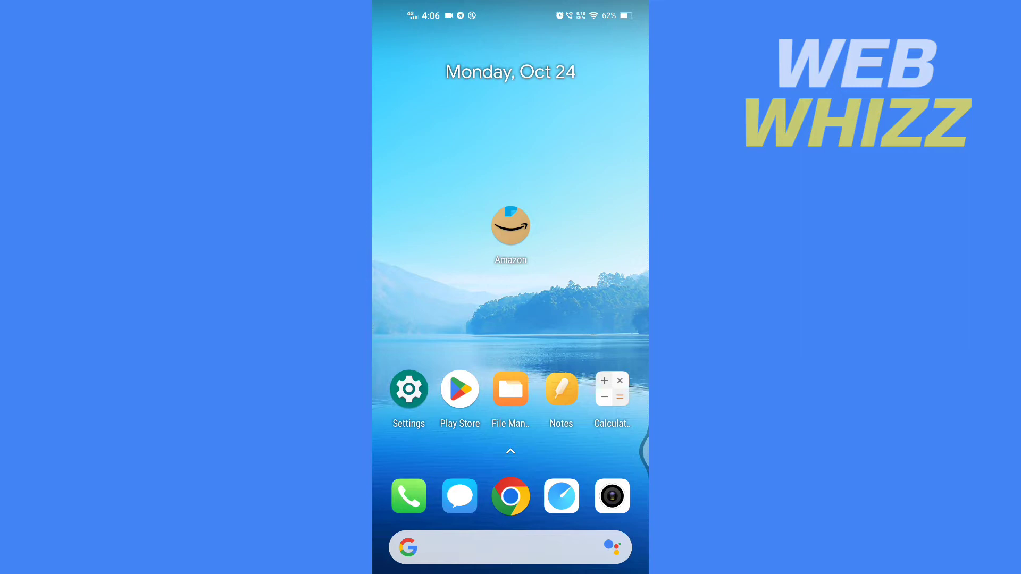
# Launch Amazon, then browse into Electronics and its Laptops section with school picks.
pyautogui.click(511, 226)
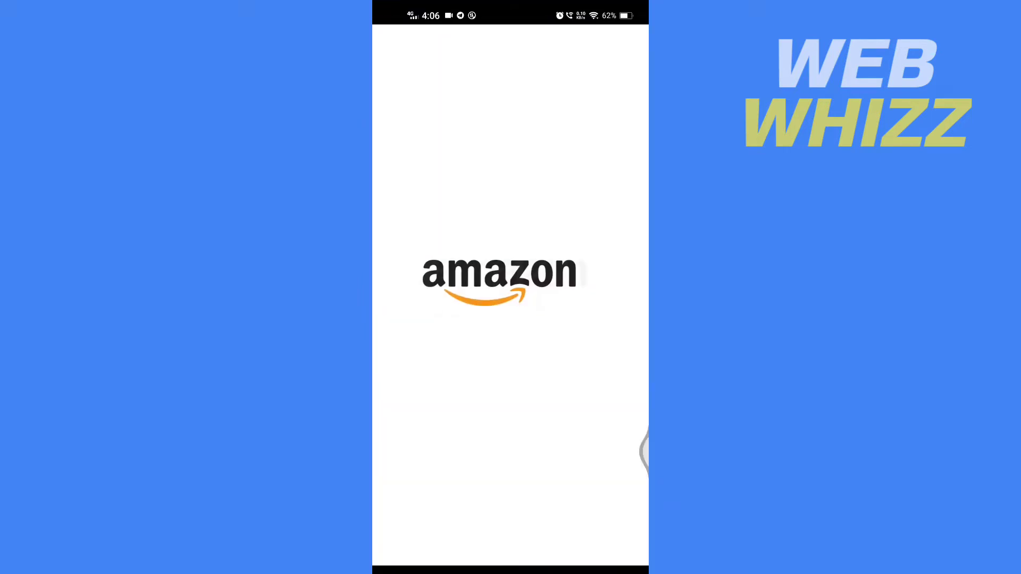
pyautogui.scroll(-5, 510, 300)
pyautogui.scroll(-4, 511, 300)
pyautogui.click(511, 288)
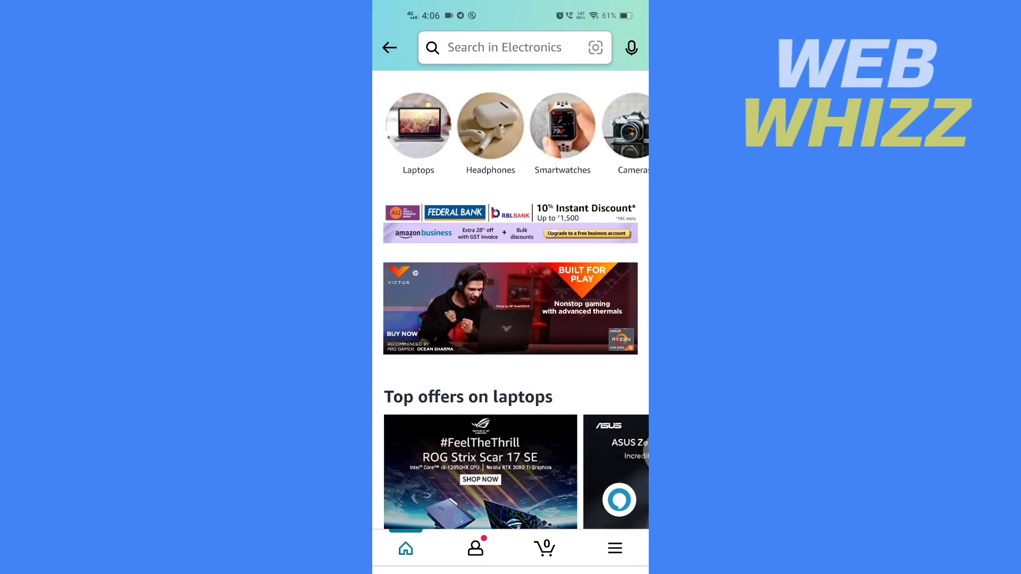
pyautogui.click(419, 128)
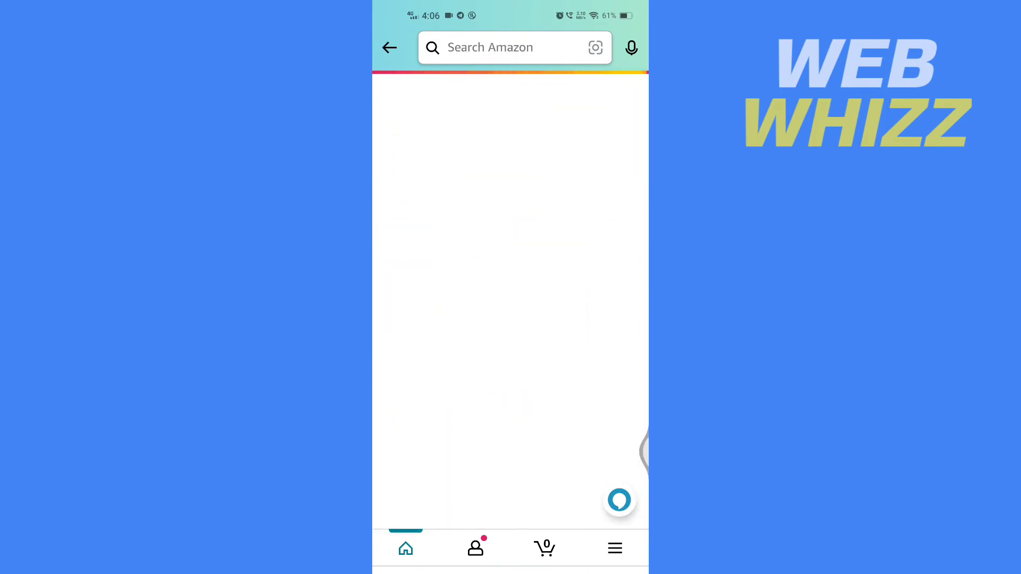
pyautogui.scroll(-4, 511, 319)
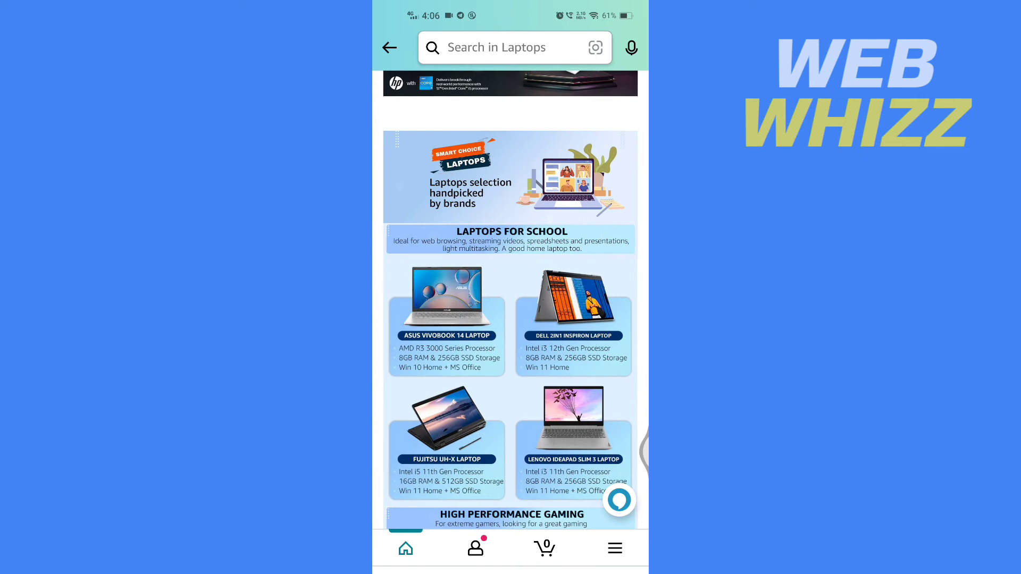
# Go to the ASUS VivoBook 14 product page from the laptop picks.
pyautogui.click(390, 47)
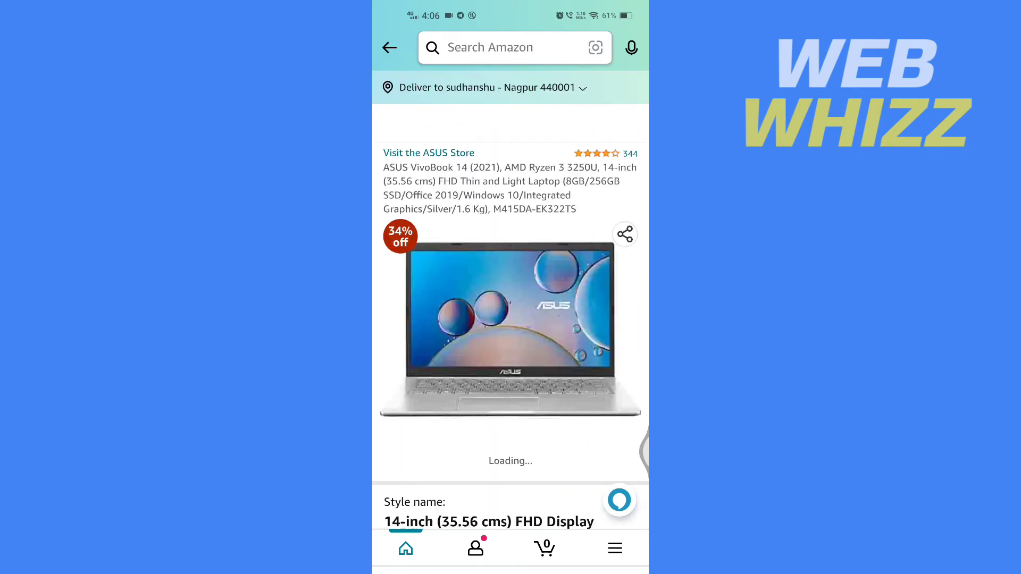